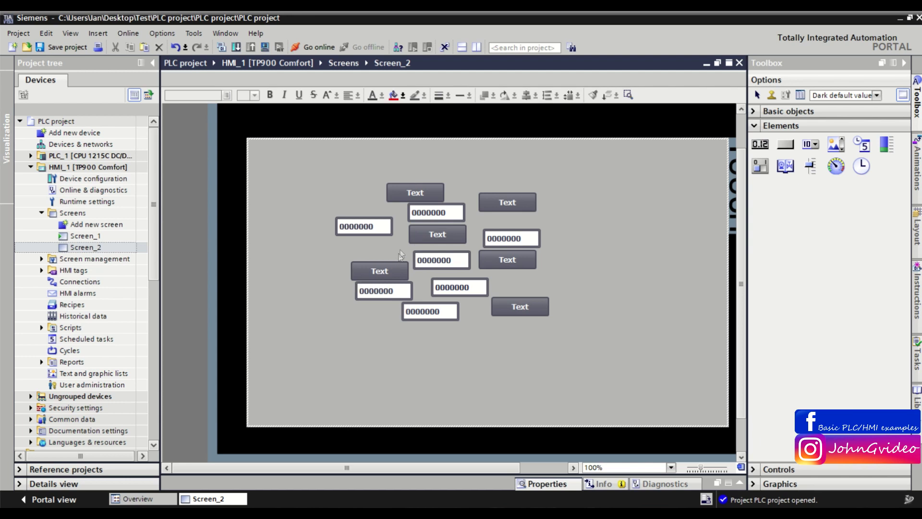
# Step: Select several Text buttons on Screen_2, then clear the selection
pyautogui.click(414, 192)
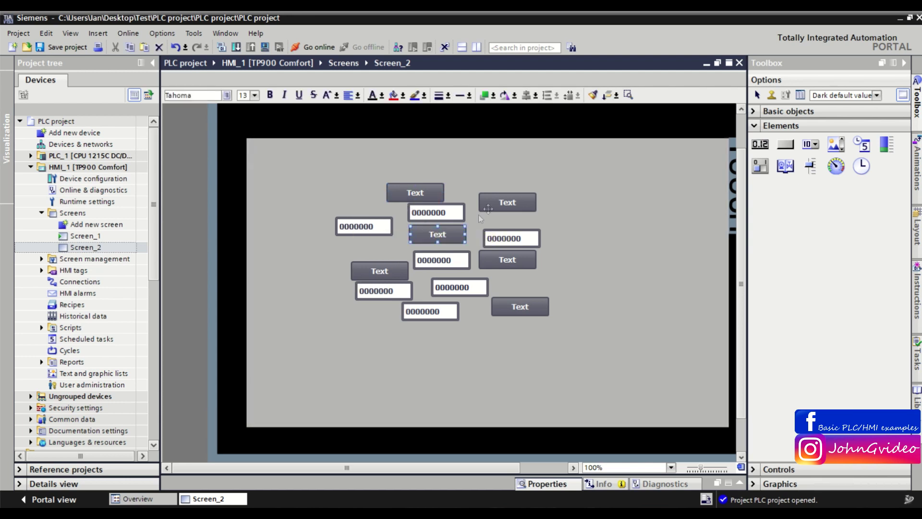
pyautogui.click(492, 204)
pyautogui.click(505, 261)
pyautogui.keyDown('shift'); pyautogui.click(504, 307); pyautogui.keyUp('shift')
pyautogui.click(320, 296)
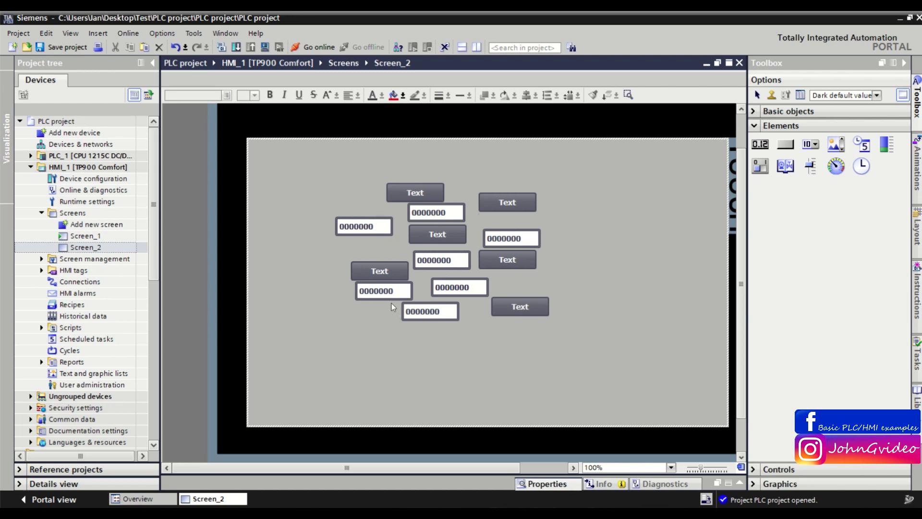
# Step: Set I/O field_3's Appearance background color to cyan (0, 255, 255)
pyautogui.rightClick(375, 225)
pyautogui.click(416, 414)
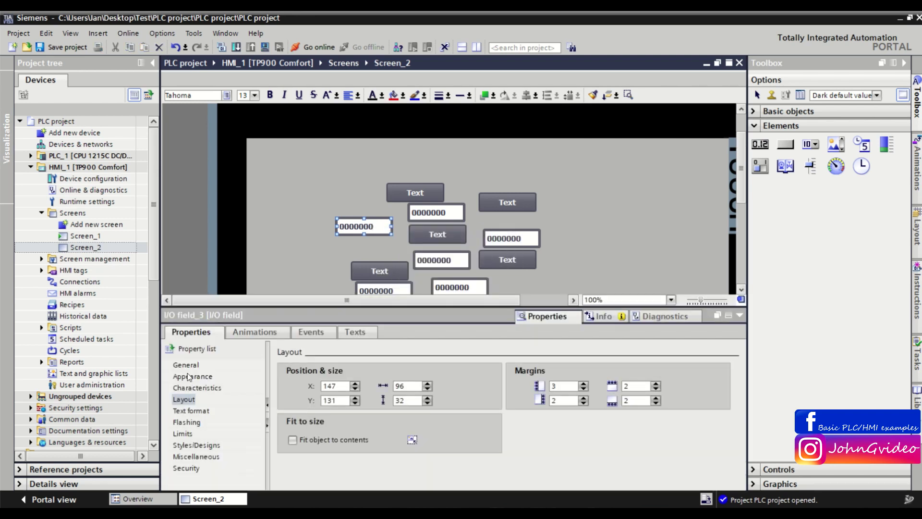
pyautogui.click(190, 377)
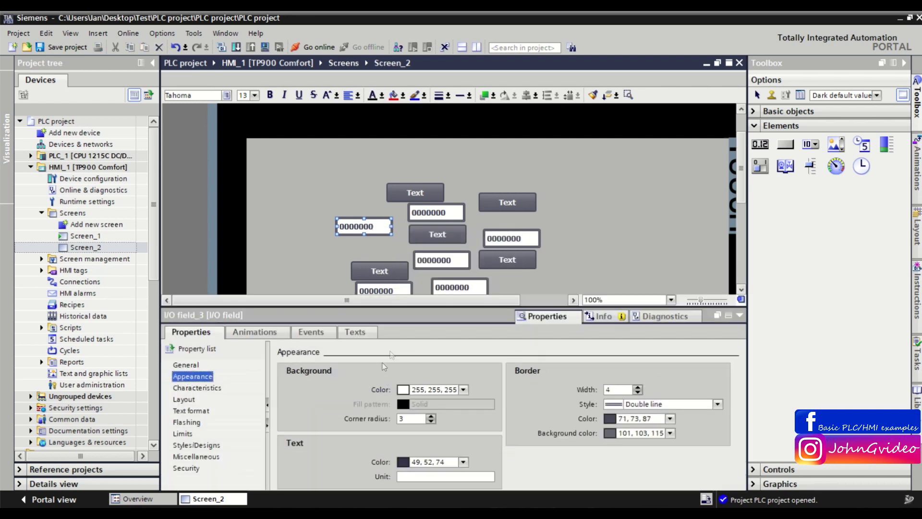
pyautogui.click(433, 389)
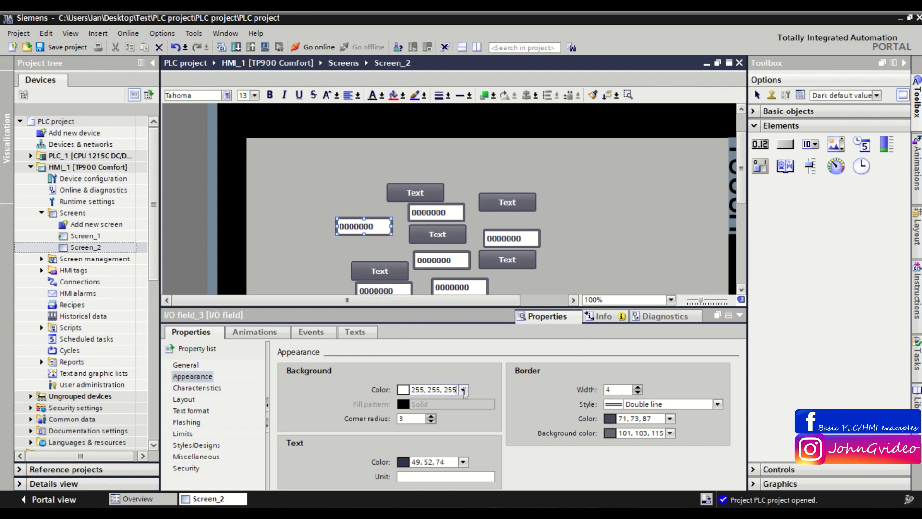
pyautogui.click(463, 390)
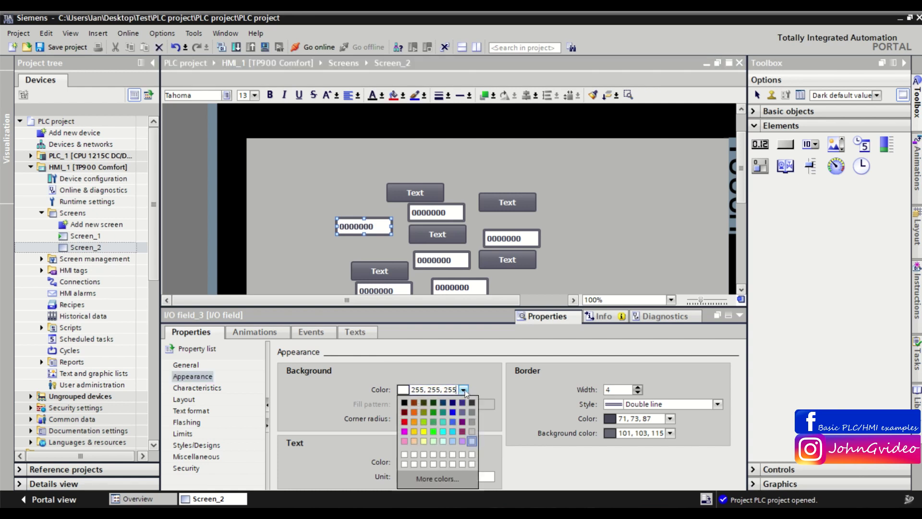
pyautogui.click(443, 433)
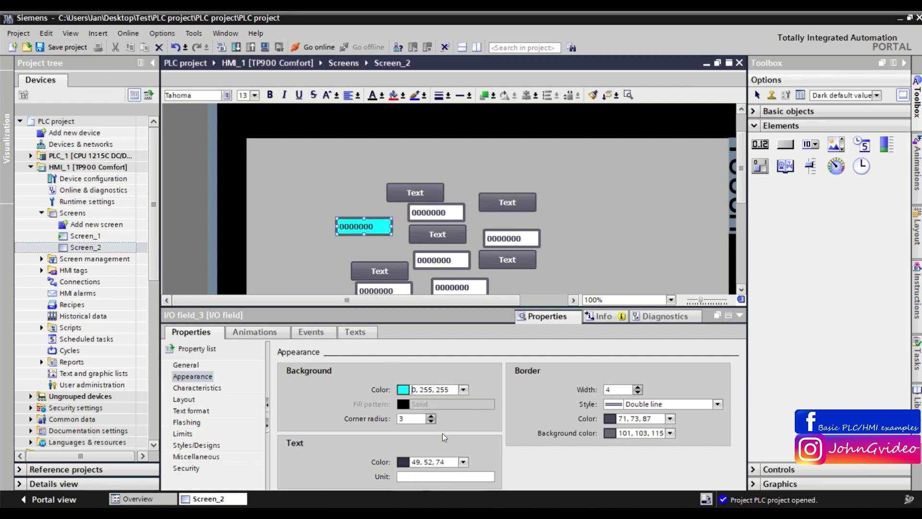
pyautogui.click(739, 316)
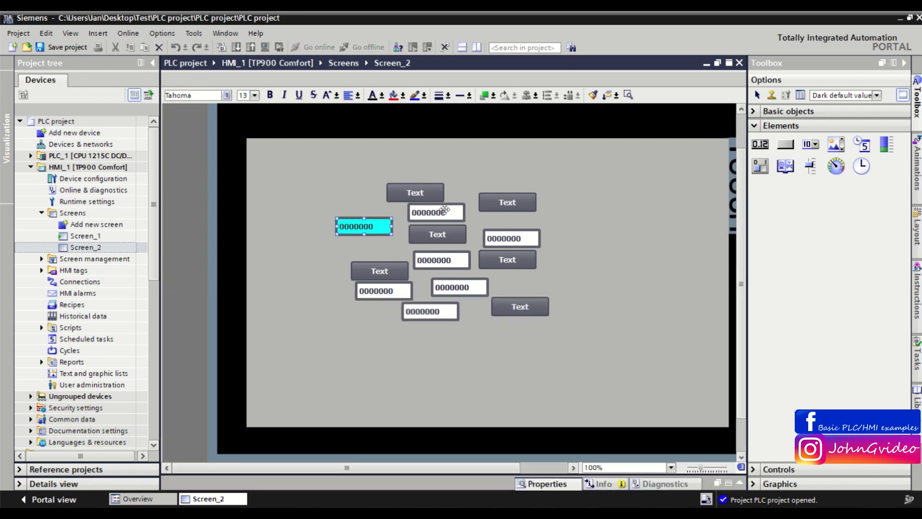
# Step: Select three I/O fields, then box-select all objects on Screen_2
pyautogui.click(454, 287)
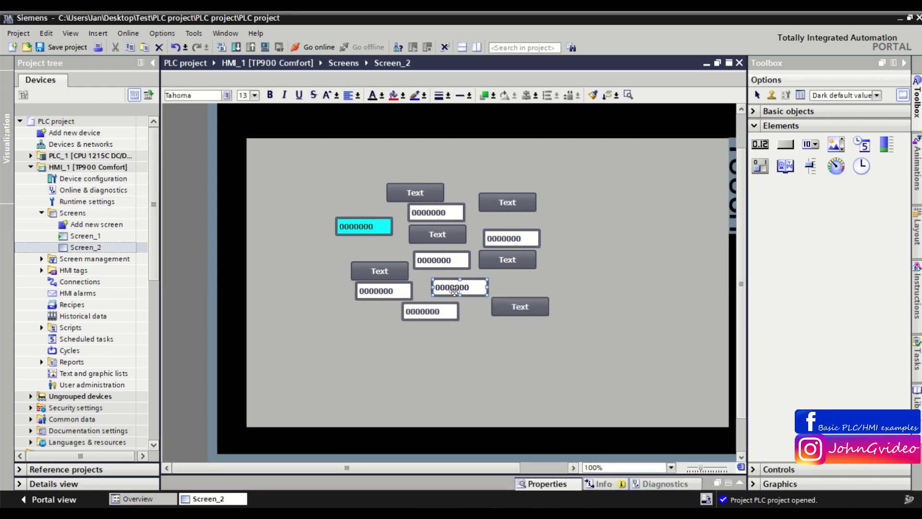
pyautogui.click(389, 291)
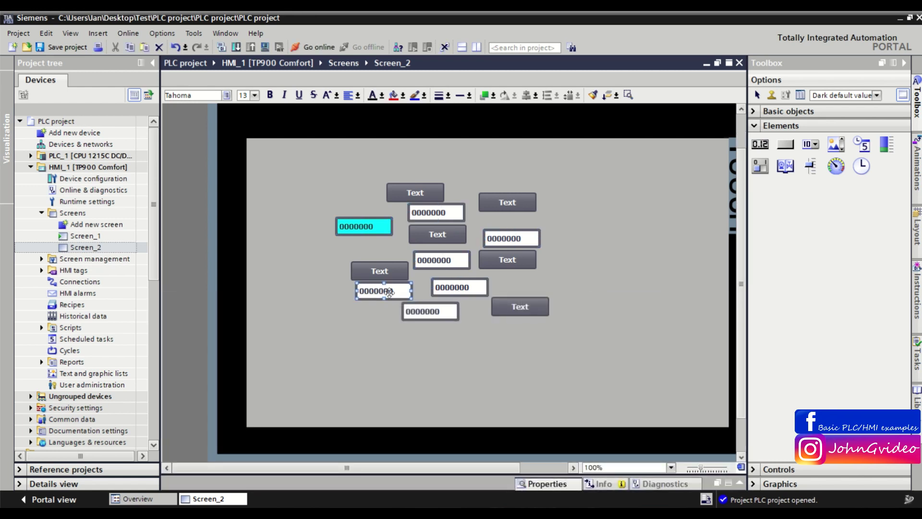
pyautogui.click(422, 316)
pyautogui.moveTo(308, 171); pyautogui.dragTo(578, 349)
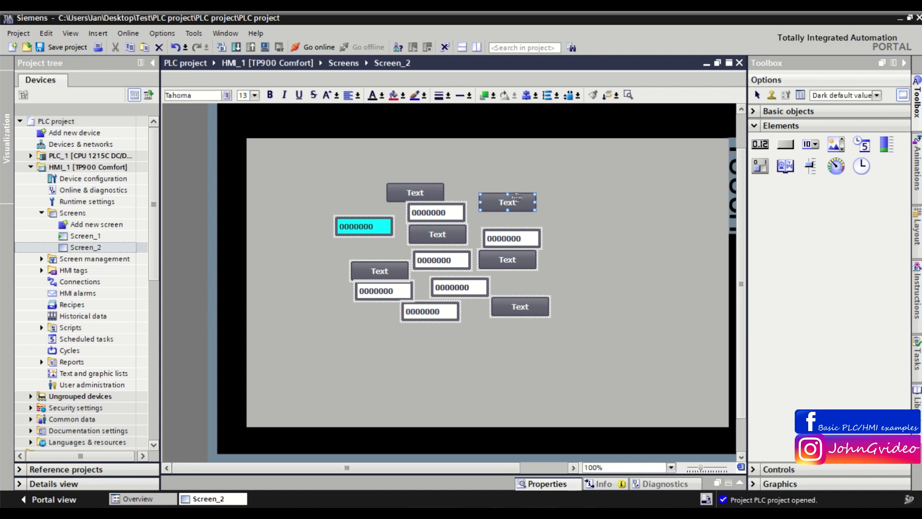
pyautogui.press('Tab')
pyautogui.press('Tab')
# Step: Remove three Text buttons from the selection, then select only the cyan I/O field
pyautogui.keyDown('shift'); pyautogui.click(504, 258); pyautogui.keyUp('shift')
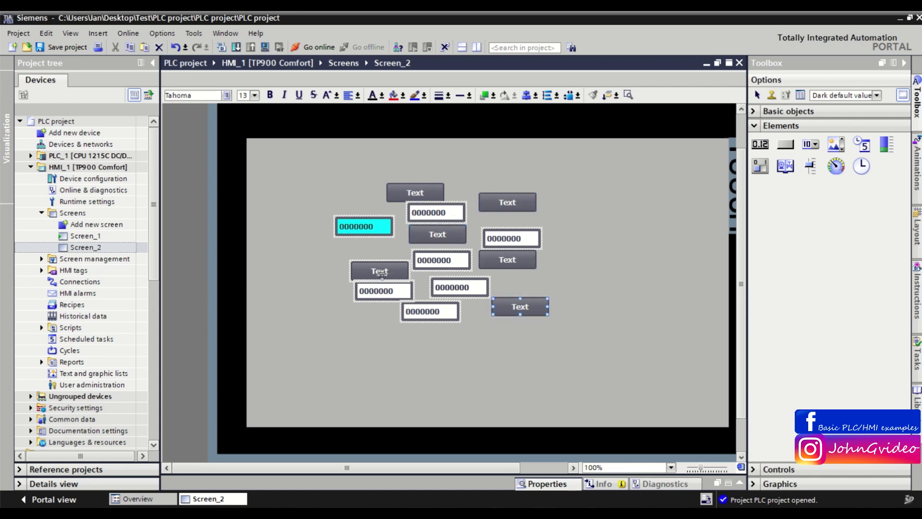
pyautogui.keyDown('shift'); pyautogui.click(380, 274); pyautogui.keyUp('shift')
pyautogui.keyDown('shift'); pyautogui.click(509, 303); pyautogui.keyUp('shift')
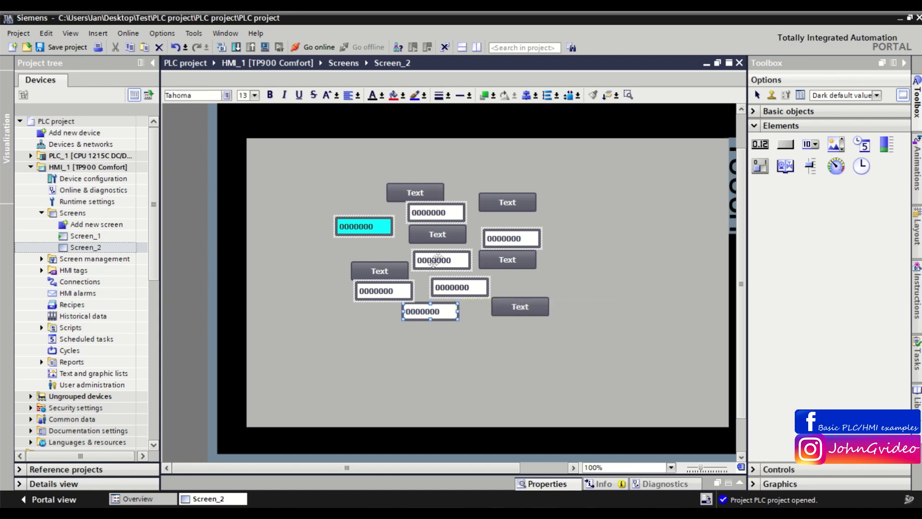
pyautogui.click(616, 242)
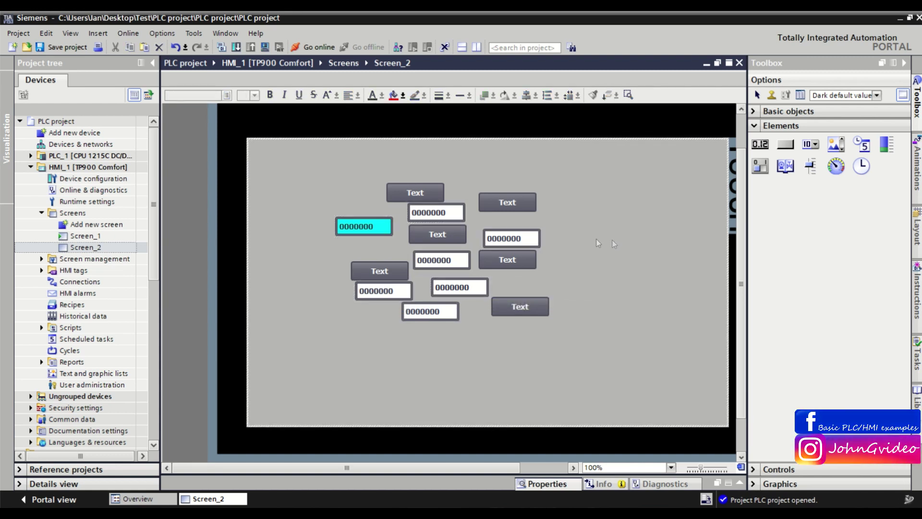
pyautogui.click(377, 227)
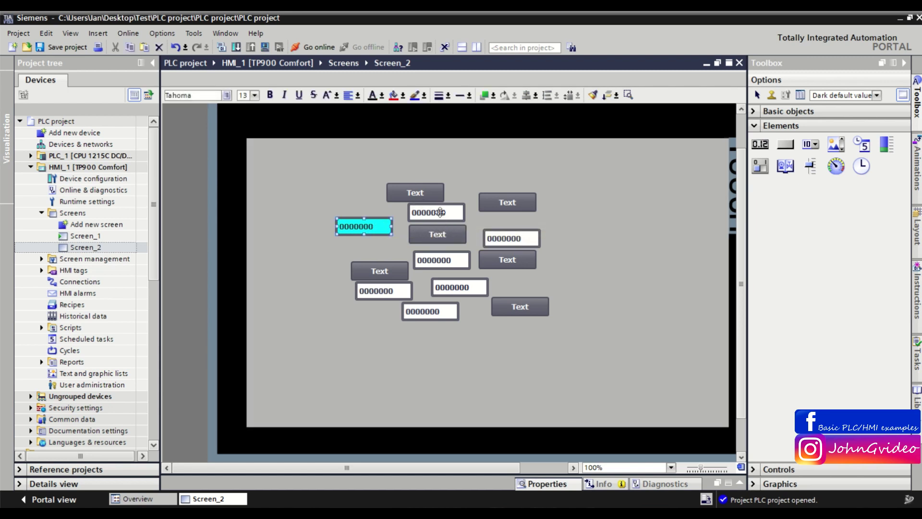
# Step: Add the other six I/O fields to the selection alongside the cyan field
pyautogui.keyDown('shift'); pyautogui.click(441, 212); pyautogui.keyUp('shift')
pyautogui.keyDown('shift'); pyautogui.click(504, 238); pyautogui.keyUp('shift')
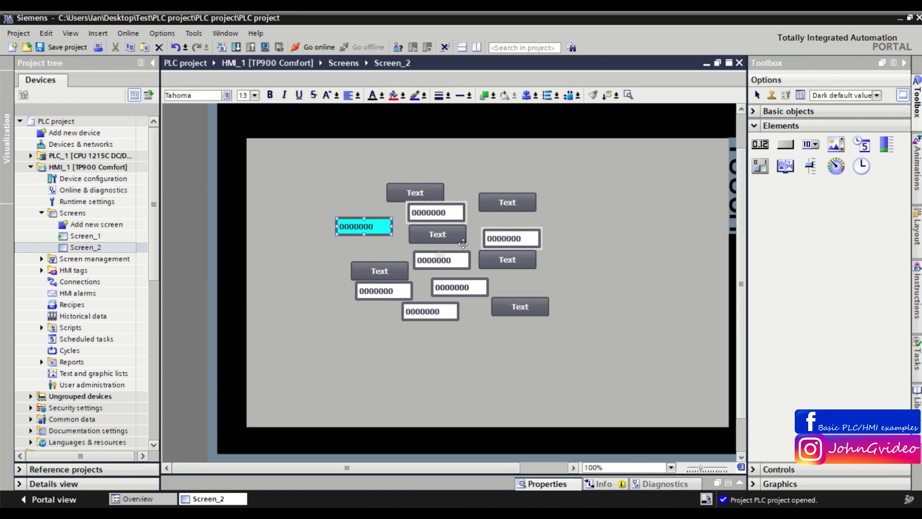
pyautogui.keyDown('shift'); pyautogui.click(440, 260); pyautogui.keyUp('shift')
pyautogui.keyDown('shift'); pyautogui.click(459, 286); pyautogui.keyUp('shift')
pyautogui.keyDown('shift'); pyautogui.click(430, 311); pyautogui.keyUp('shift')
pyautogui.keyDown('shift'); pyautogui.click(384, 290); pyautogui.keyUp('shift')
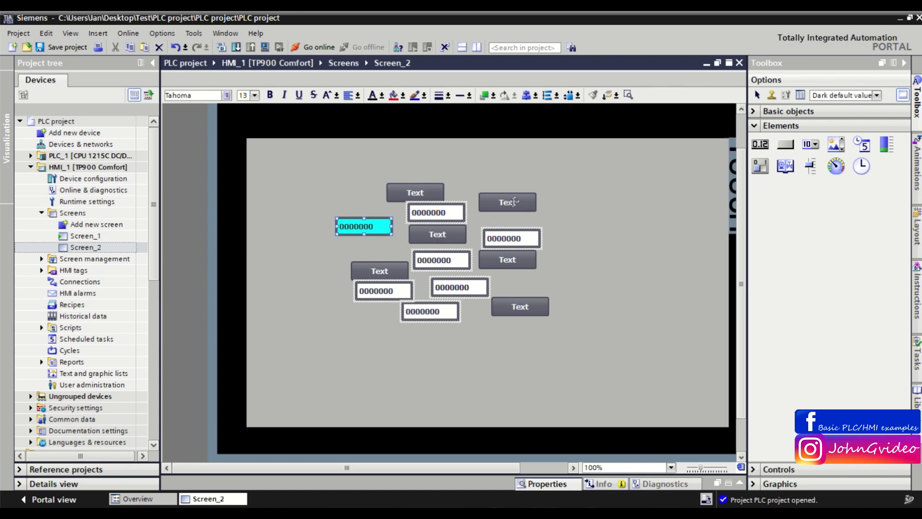
pyautogui.click(315, 182)
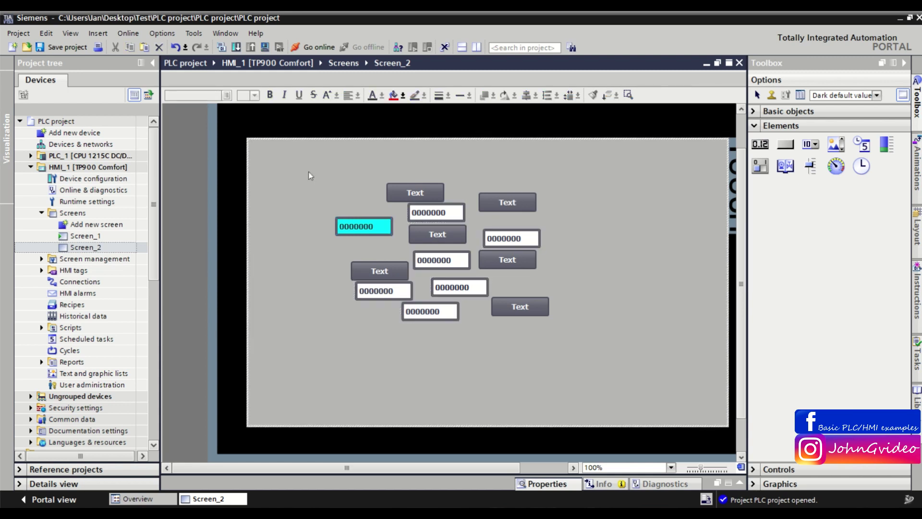
pyautogui.moveTo(308, 172); pyautogui.dragTo(575, 344)
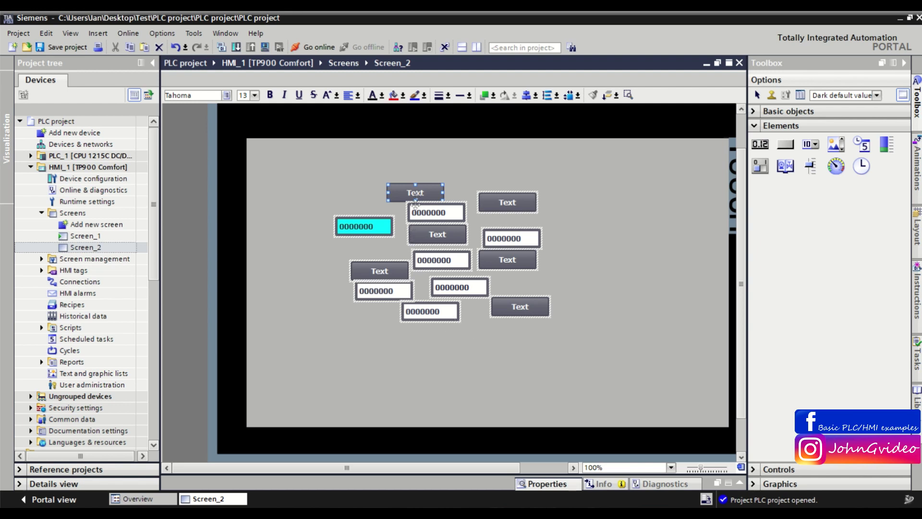
pyautogui.click(506, 202)
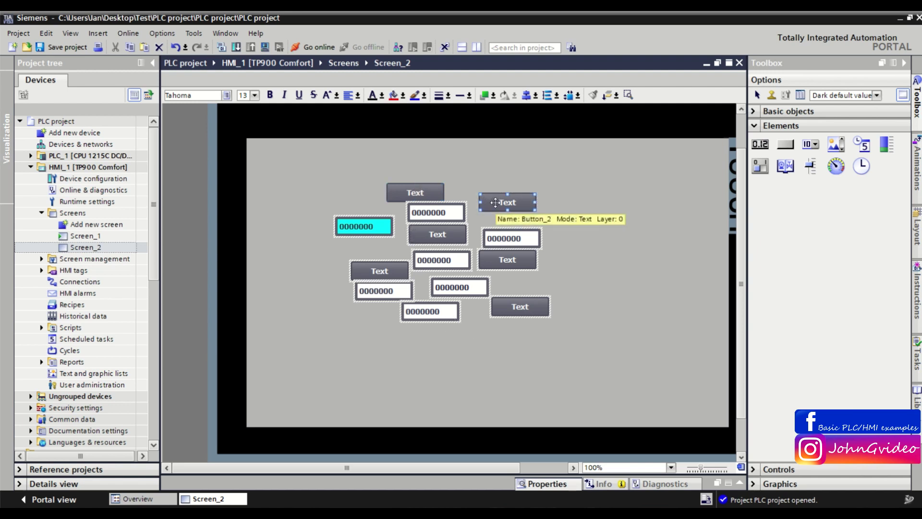
pyautogui.click(519, 307)
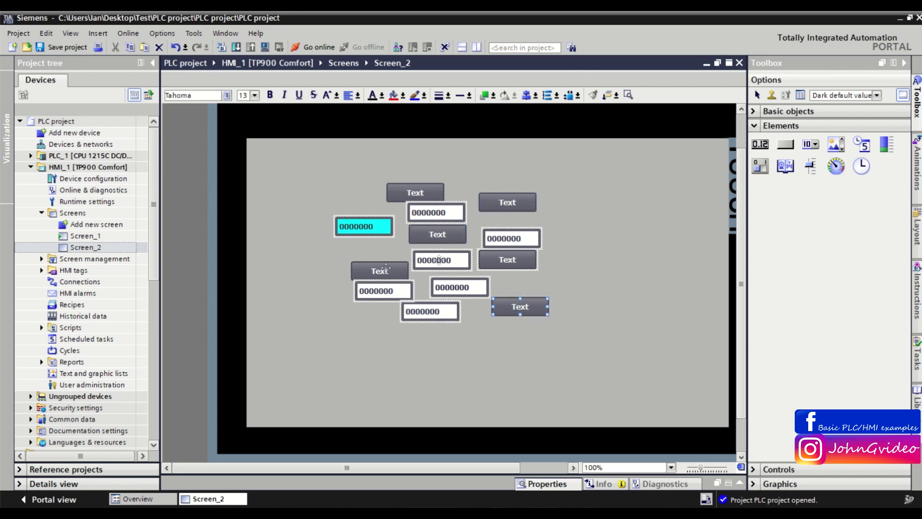
pyautogui.click(608, 330)
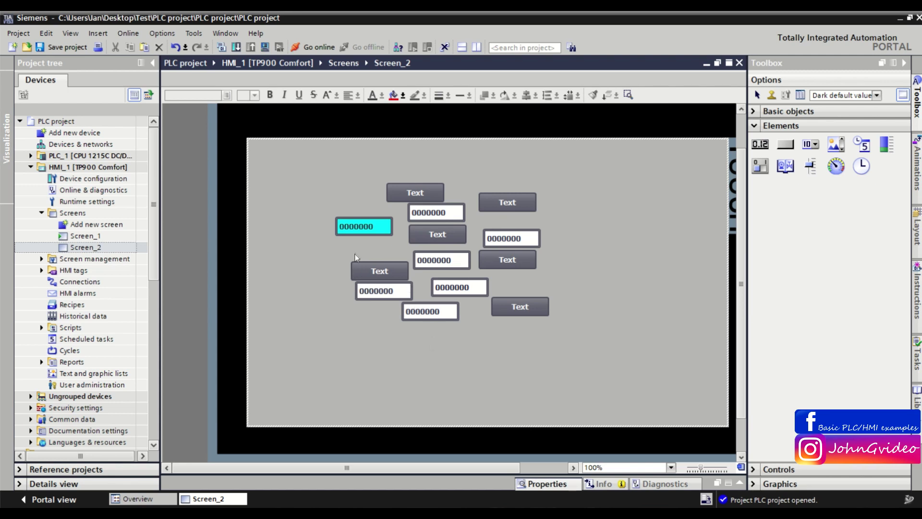
pyautogui.click(415, 192)
pyautogui.keyDown('shift'); pyautogui.click(508, 202); pyautogui.keyUp('shift')
pyautogui.keyDown('shift'); pyautogui.click(437, 234); pyautogui.keyUp('shift')
pyautogui.keyDown('shift'); pyautogui.click(380, 271); pyautogui.keyUp('shift')
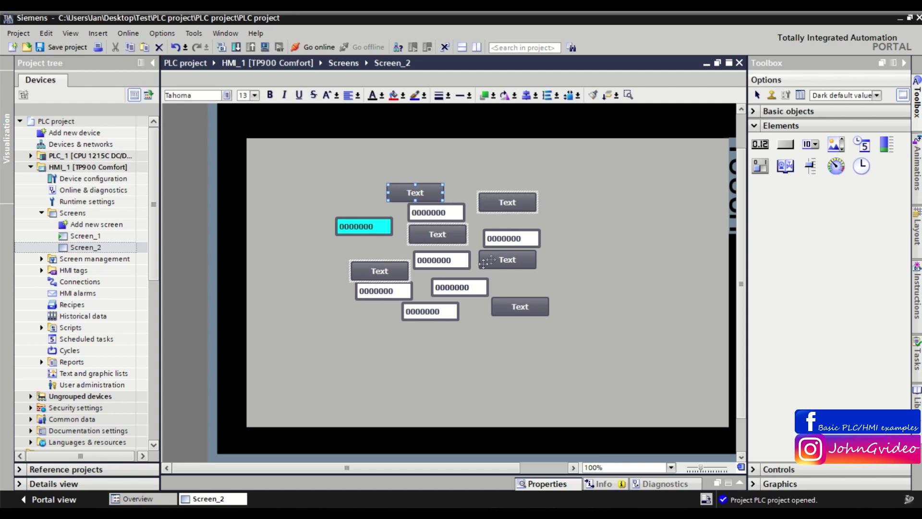
pyautogui.keyDown('shift'); pyautogui.click(507, 259); pyautogui.keyUp('shift')
pyautogui.keyDown('shift'); pyautogui.click(519, 307); pyautogui.keyUp('shift')
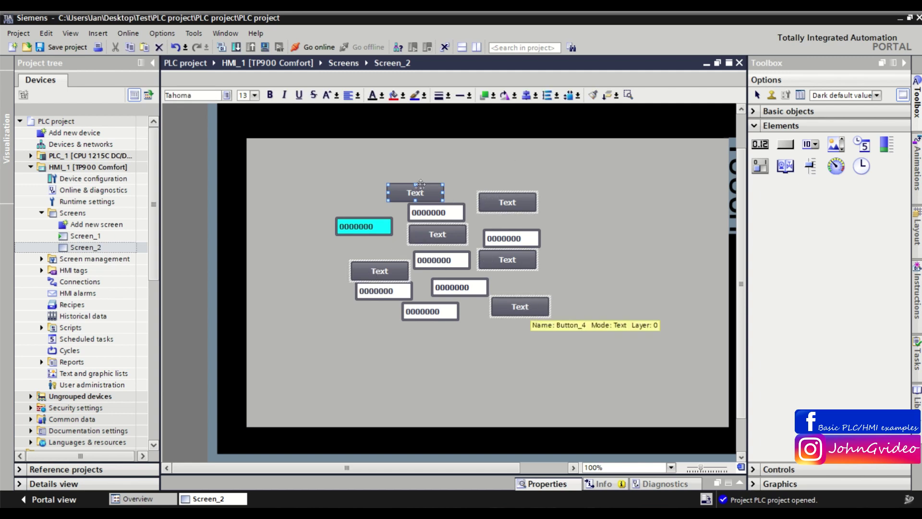
pyautogui.click(598, 212)
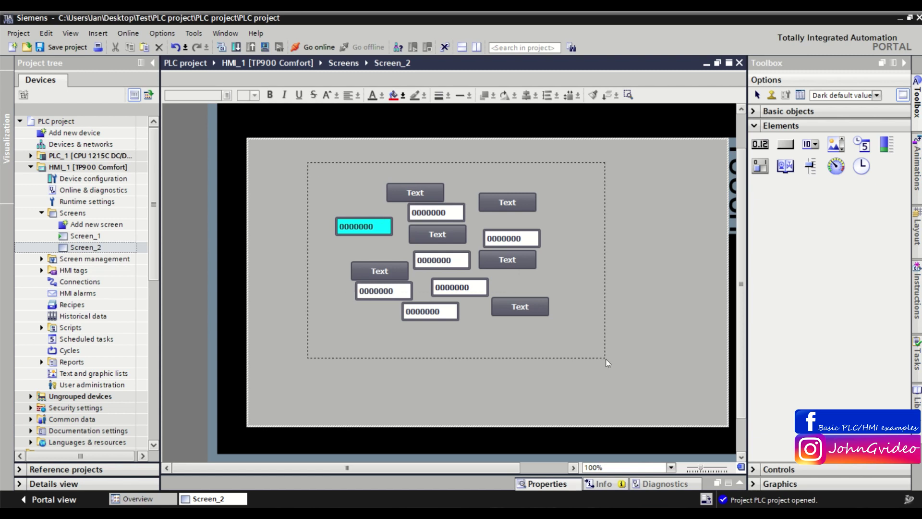
pyautogui.moveTo(583, 340); pyautogui.dragTo(609, 364)
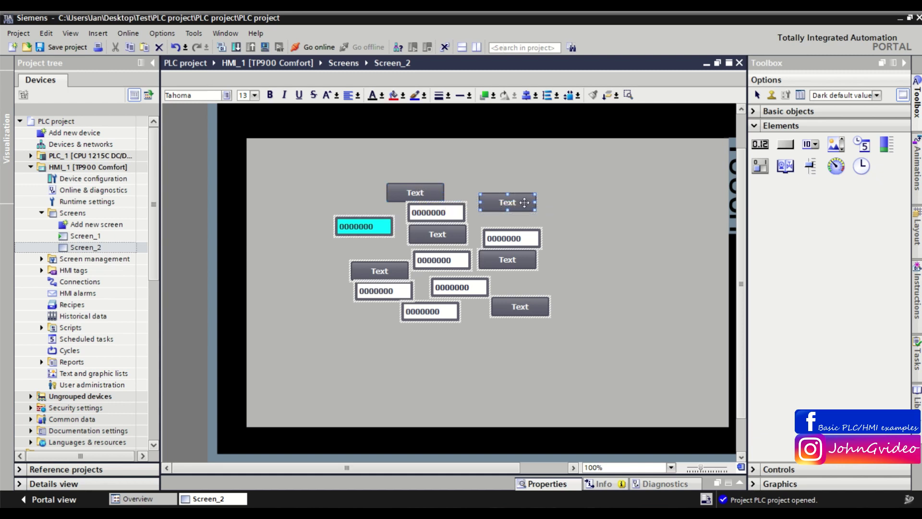
# Step: Remove four Text buttons from the selection, keeping only the I/O fields selected
pyautogui.click(438, 234)
pyautogui.click(380, 271)
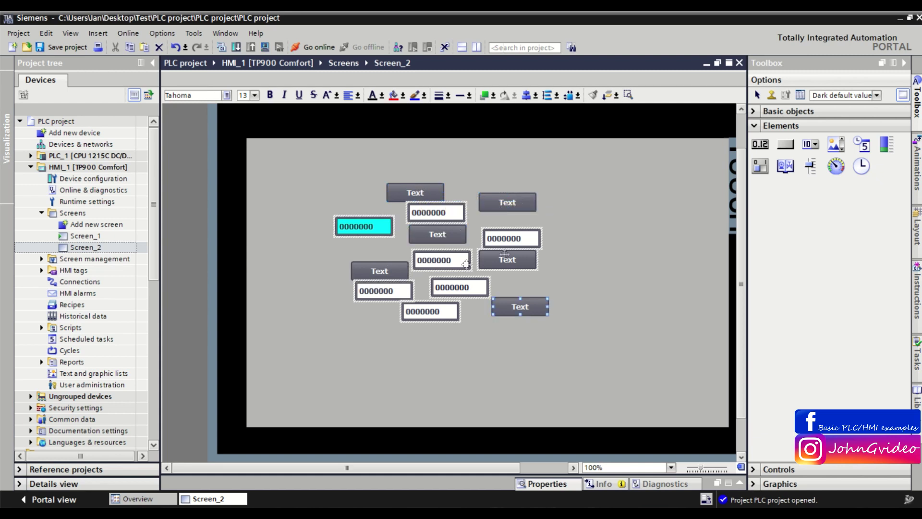
pyautogui.click(506, 259)
pyautogui.click(430, 311)
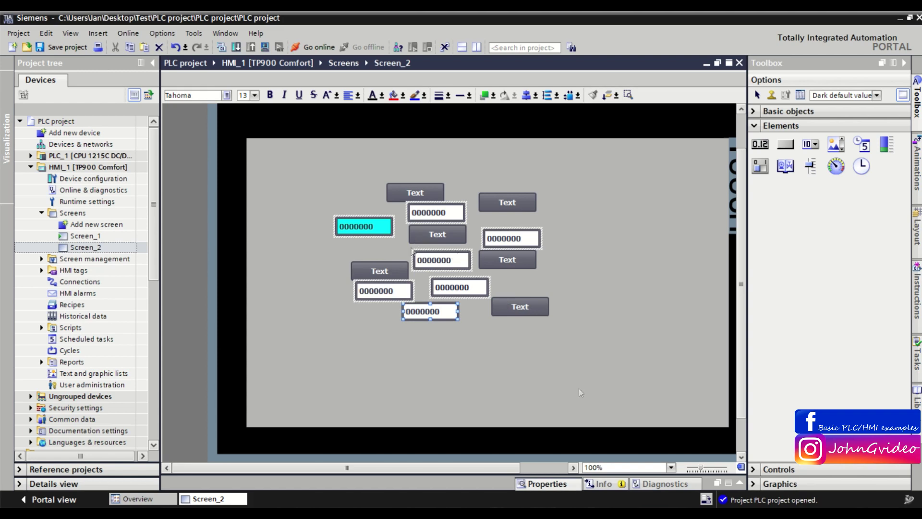
pyautogui.click(547, 486)
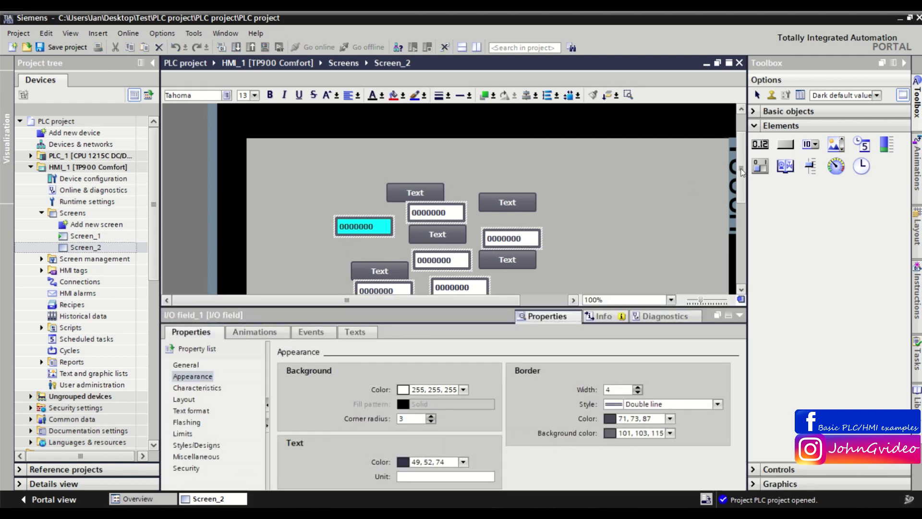
pyautogui.scroll(-3, 505, 216)
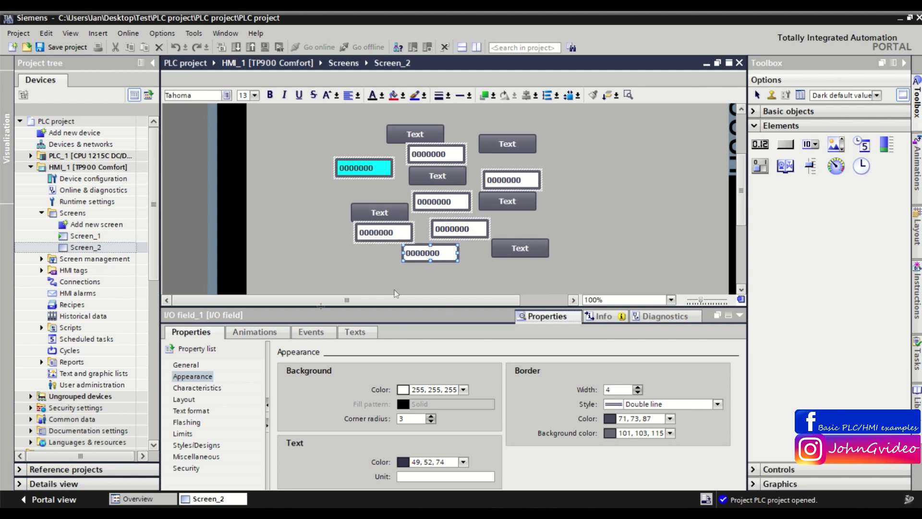
# Step: Change the background color of all seven selected I/O fields to cyan
pyautogui.click(462, 390)
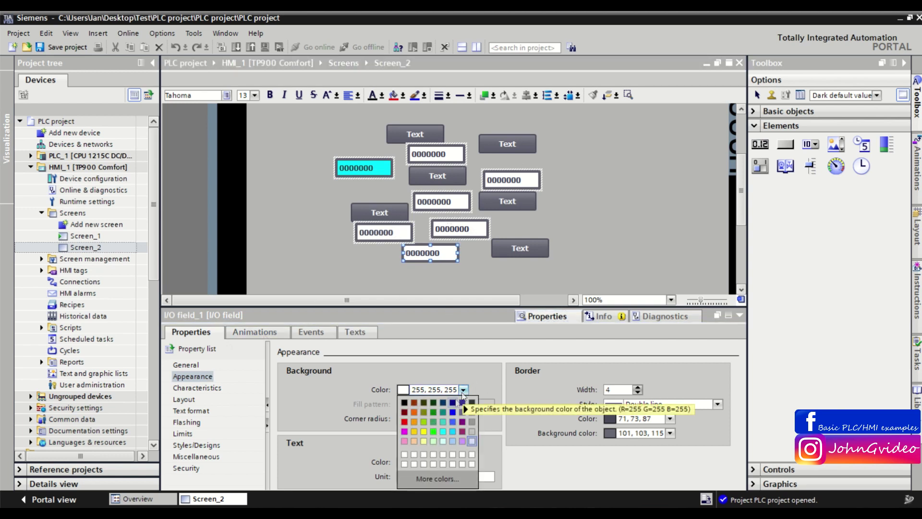
pyautogui.click(444, 432)
pyautogui.click(633, 178)
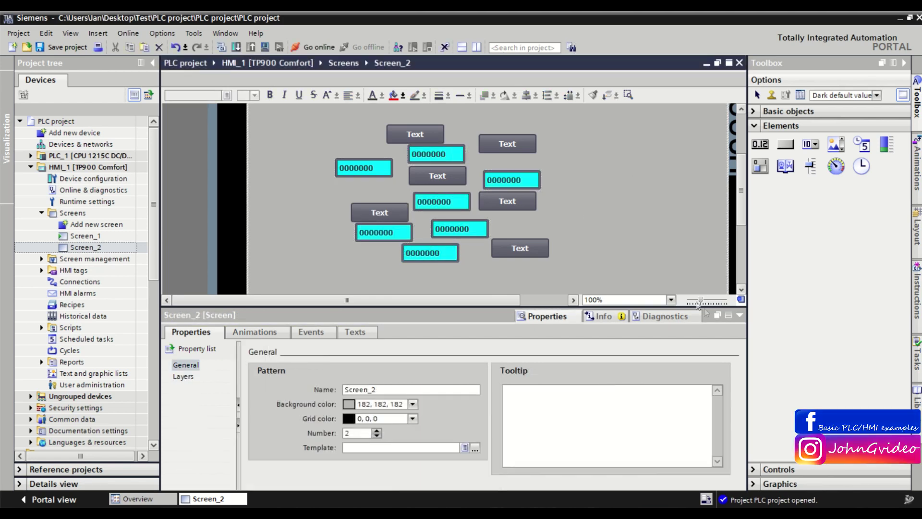
pyautogui.click(736, 317)
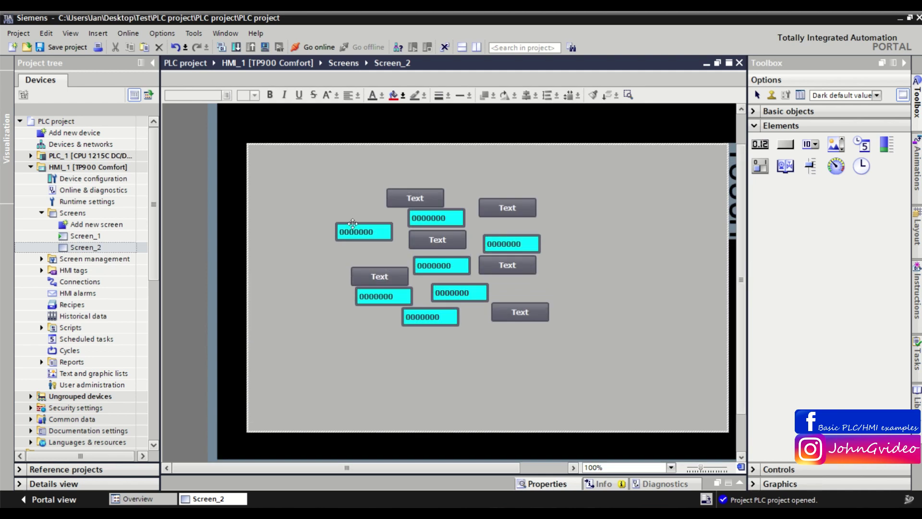